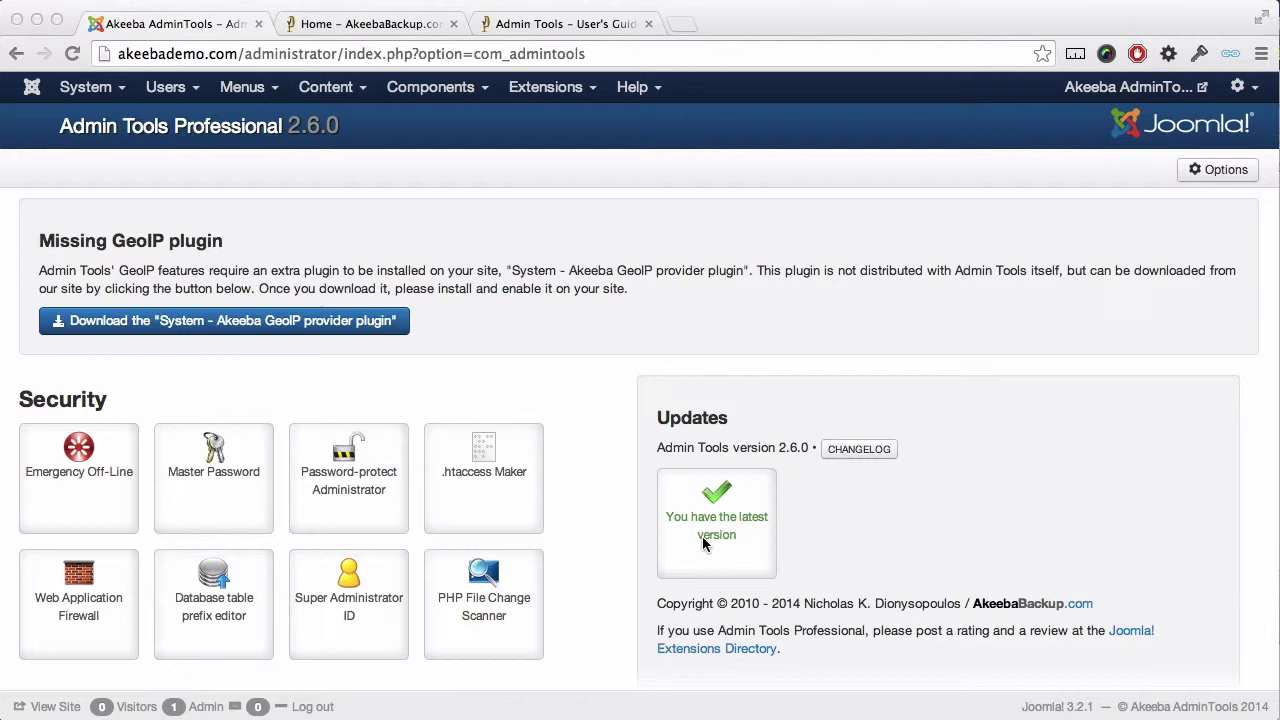
Replace the fub4a_ table prefix with a random one (ajcw_) and return to the control panel.
click(238, 618)
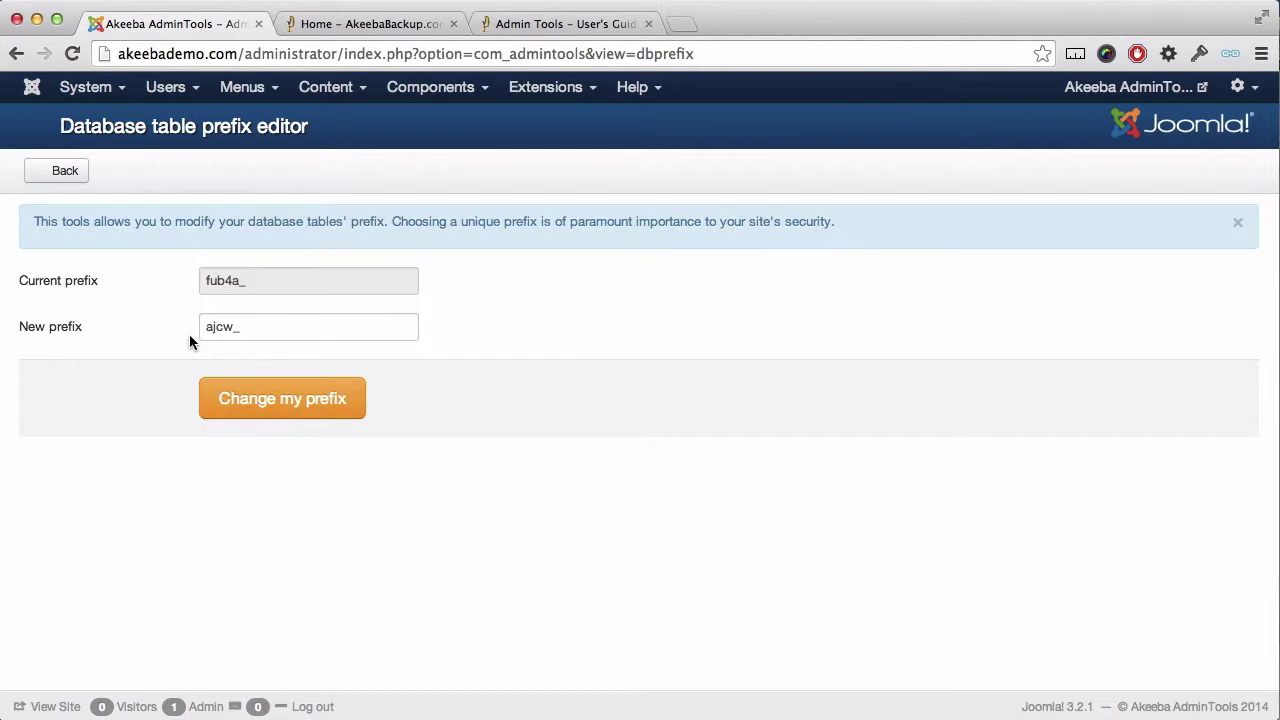
click(232, 405)
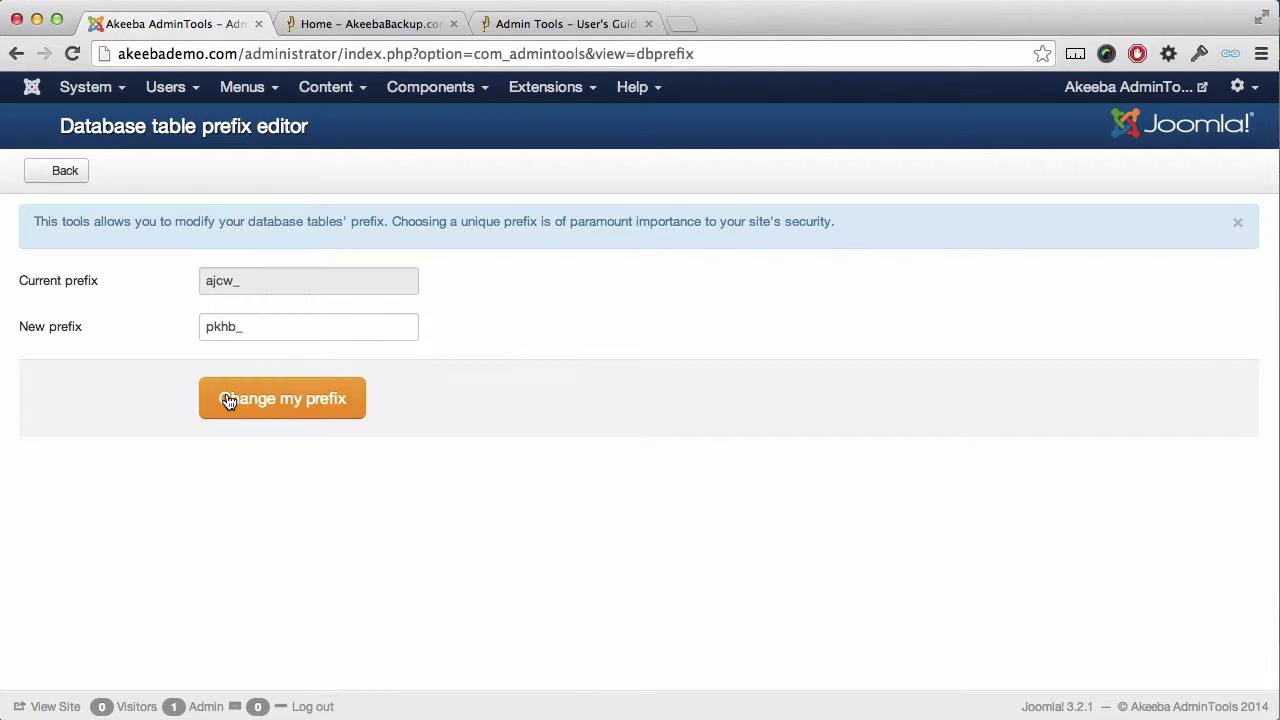
click(78, 180)
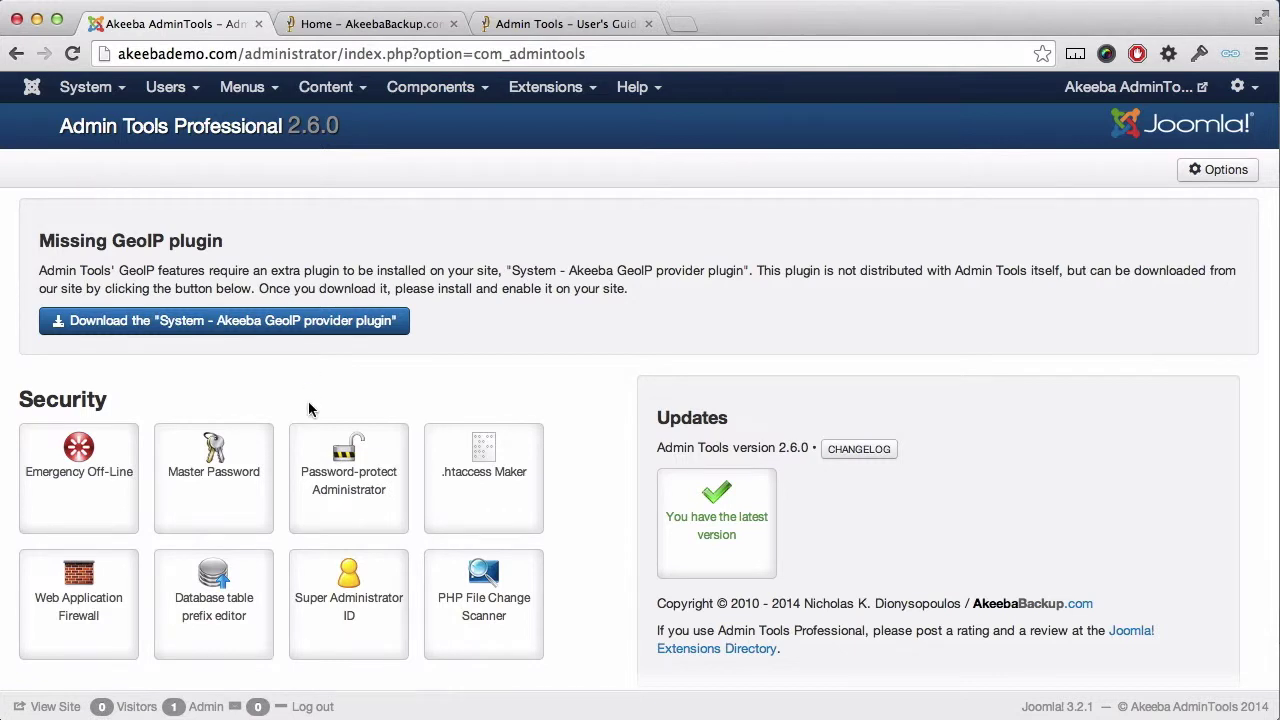
Open the Super Administrator ID check, which flags the default ID 42 account.
click(331, 636)
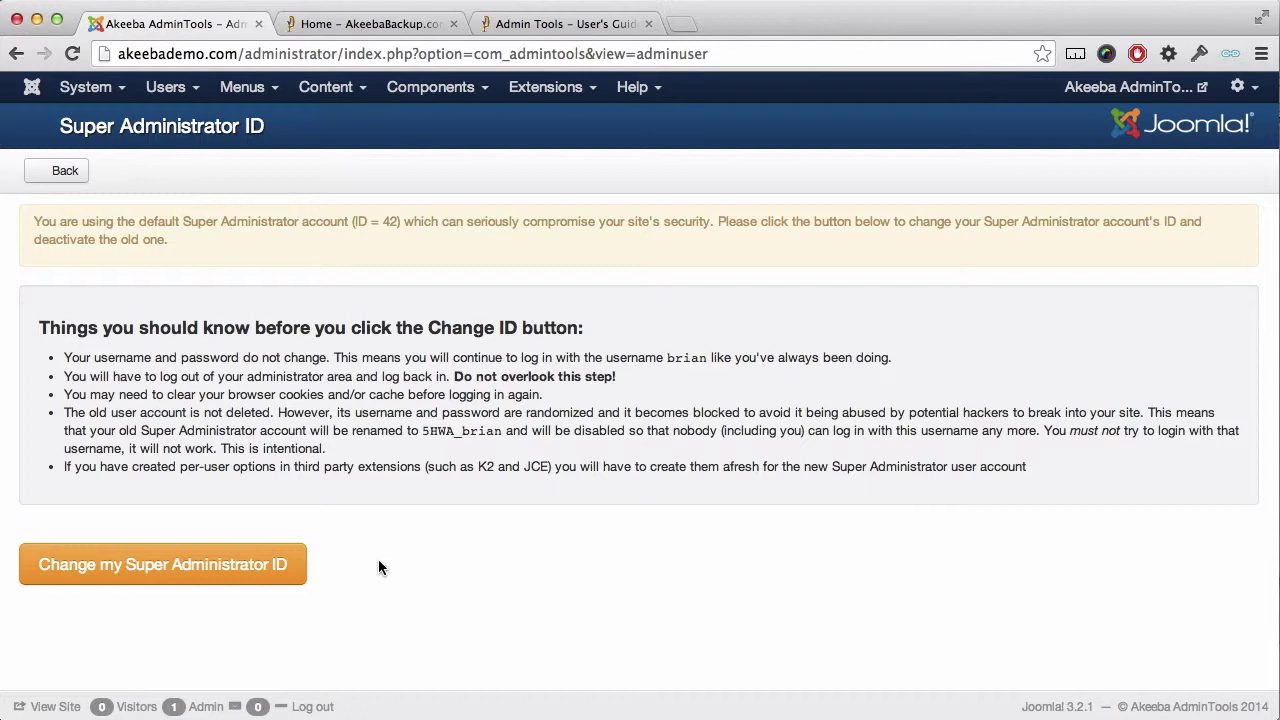
Change the Super Administrator ID, confirming with the correct login username.
click(265, 568)
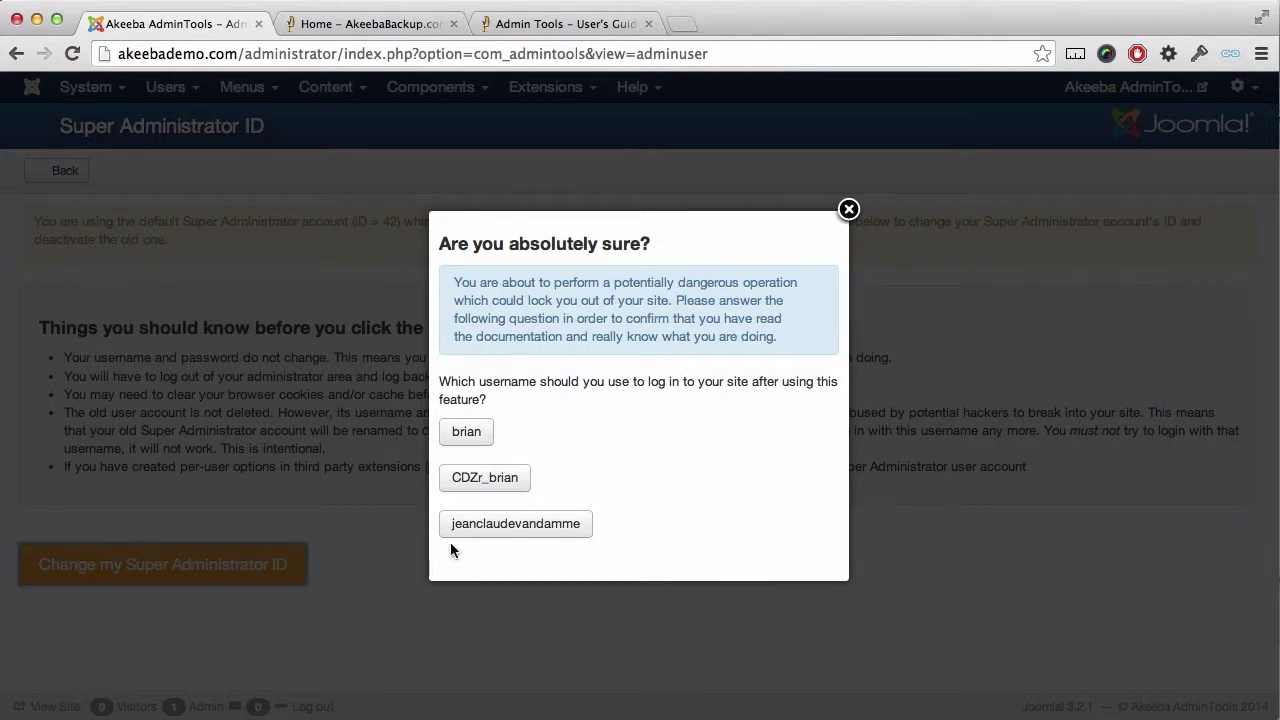
click(467, 437)
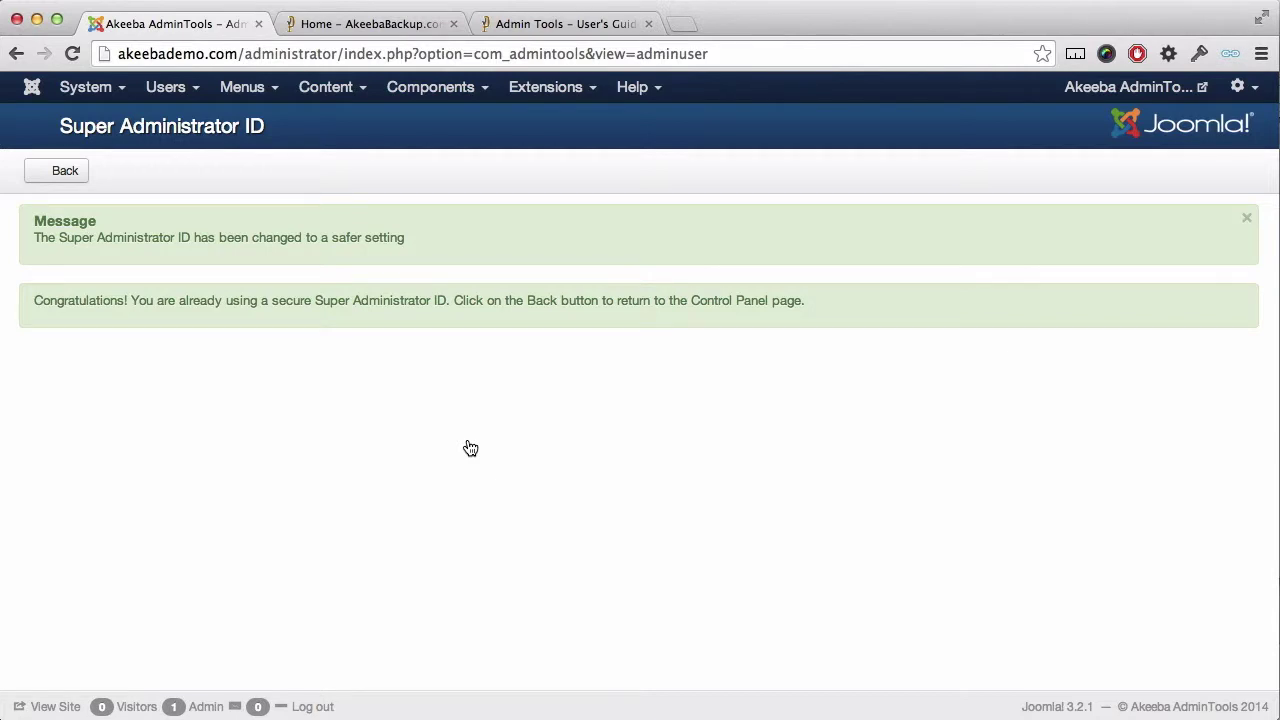
Log out and log back in with the super administrator's username and password.
click(1246, 90)
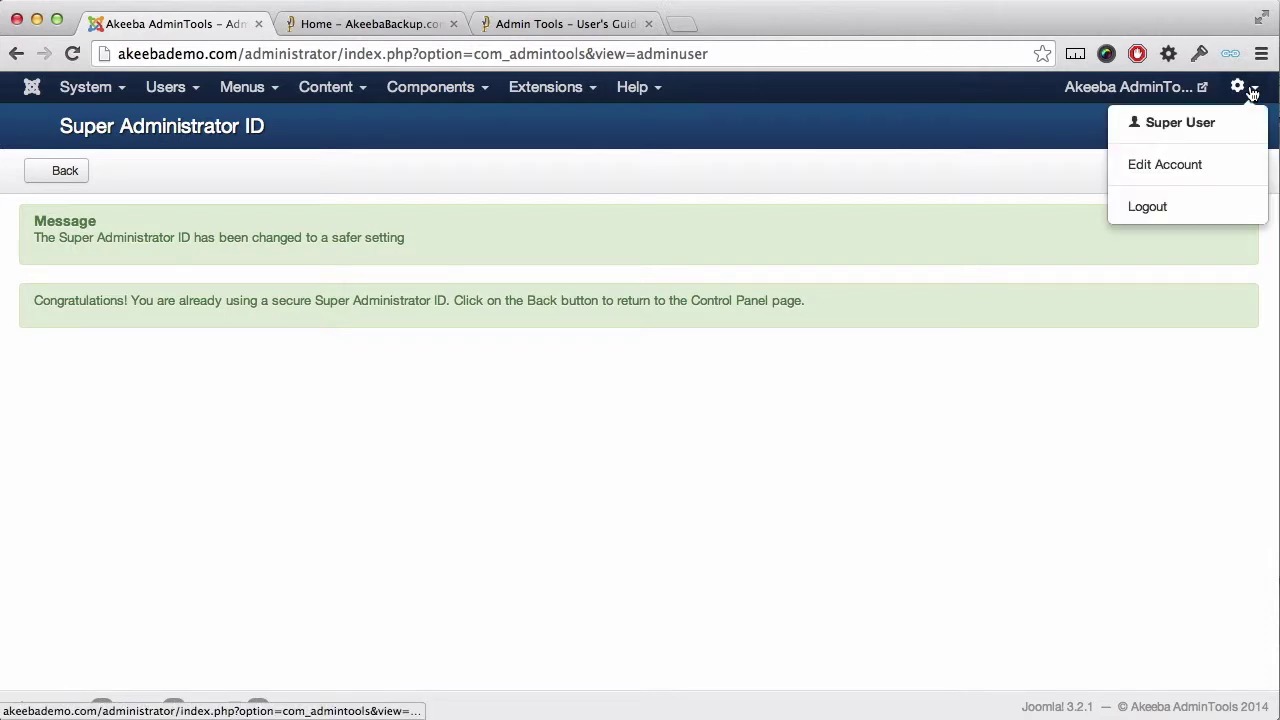
click(1171, 202)
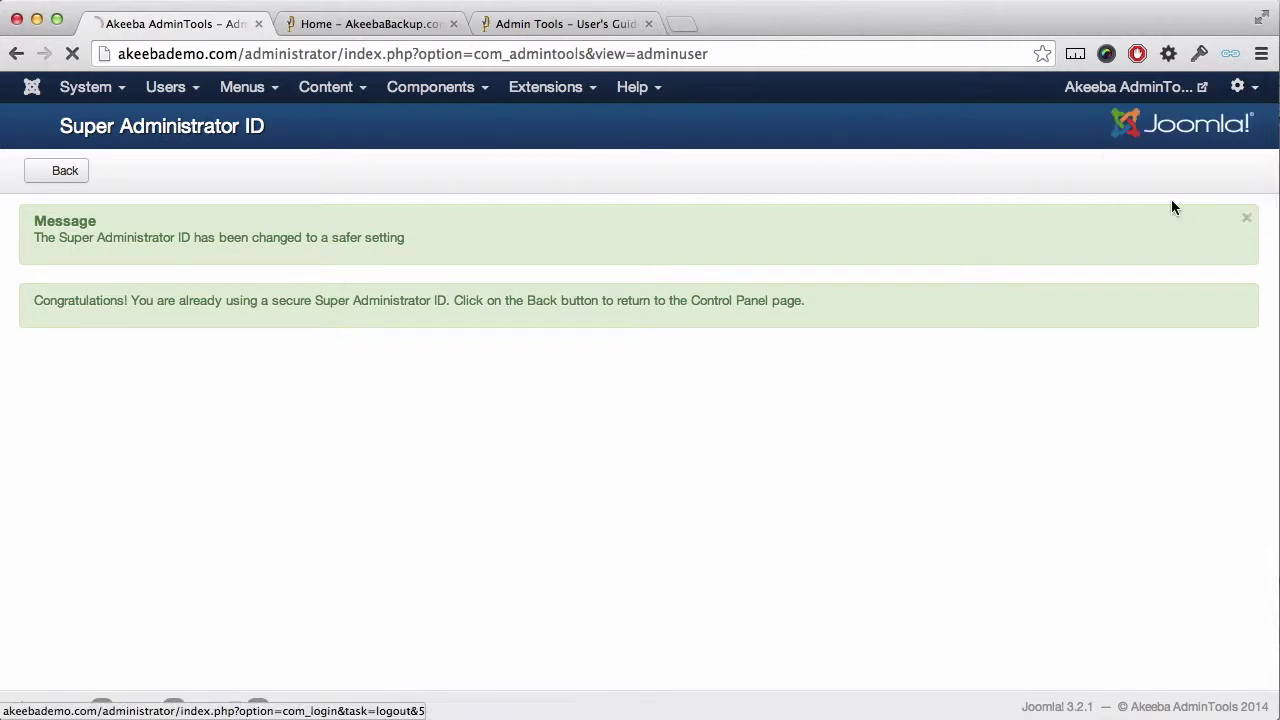
text(brian)
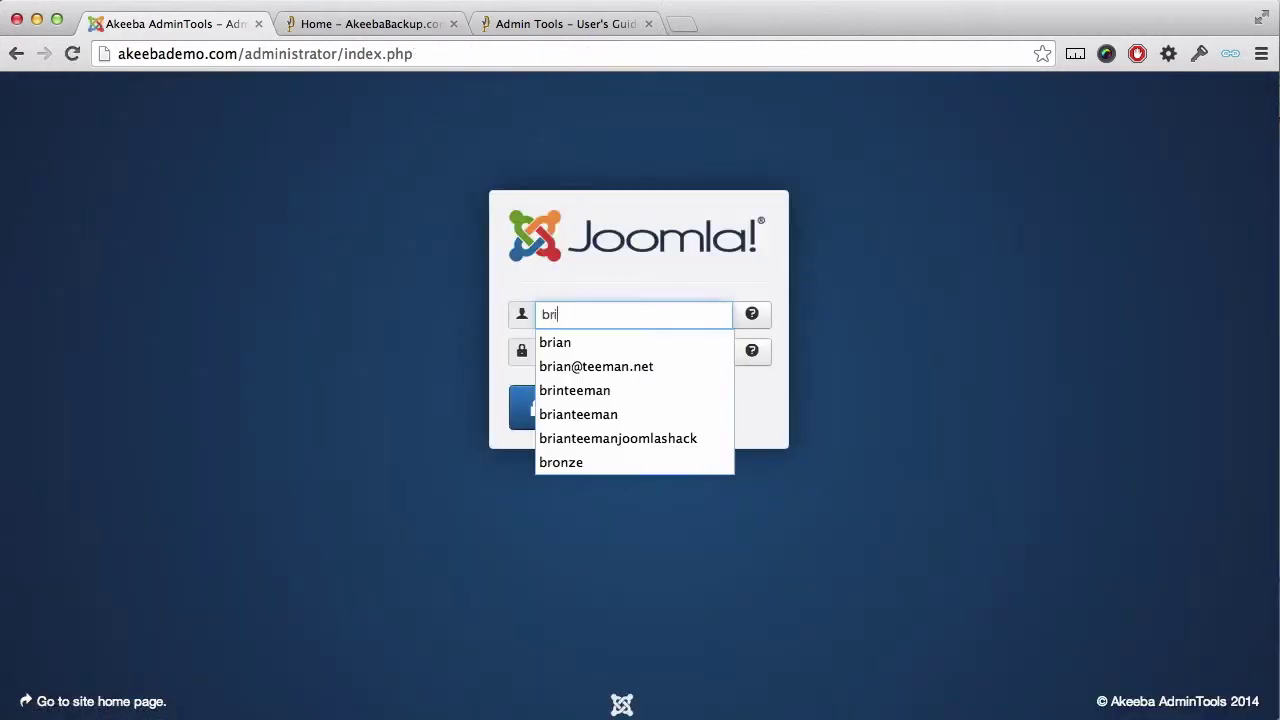
key(Tab)
text(********)
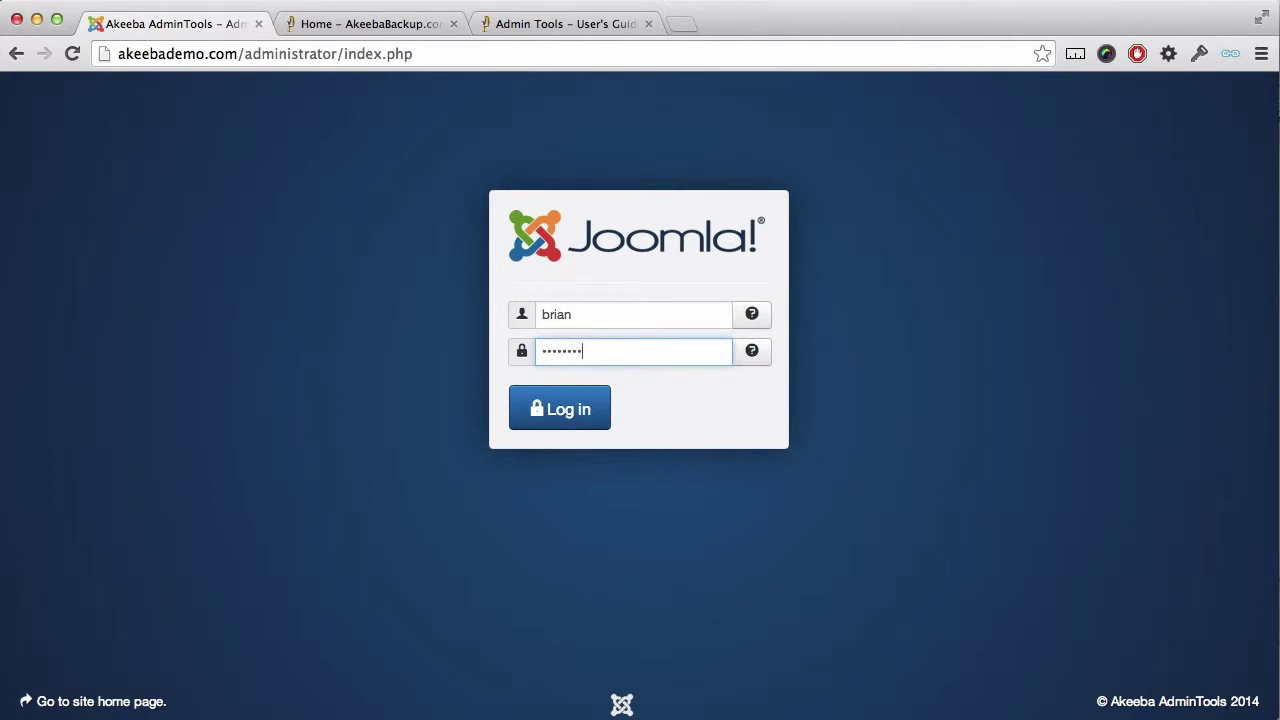
click(585, 411)
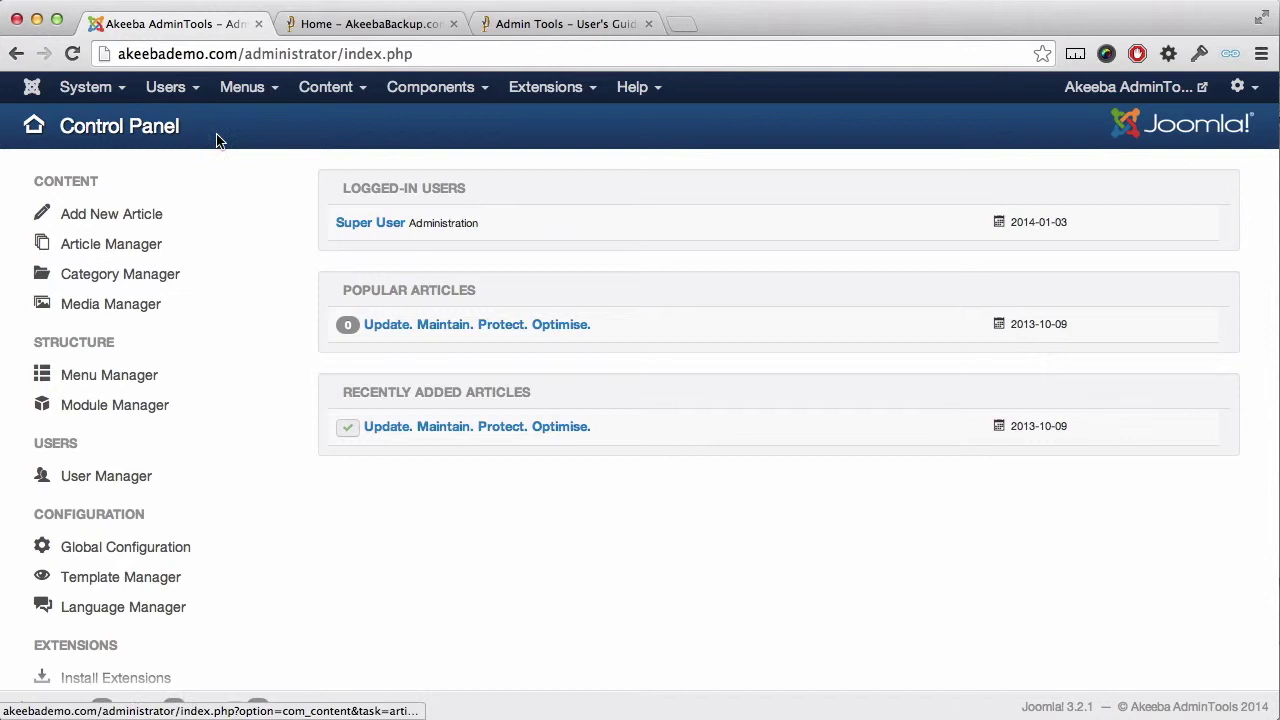
In the User Manager, delete the blocked ID 42 Super User account.
click(185, 97)
click(188, 120)
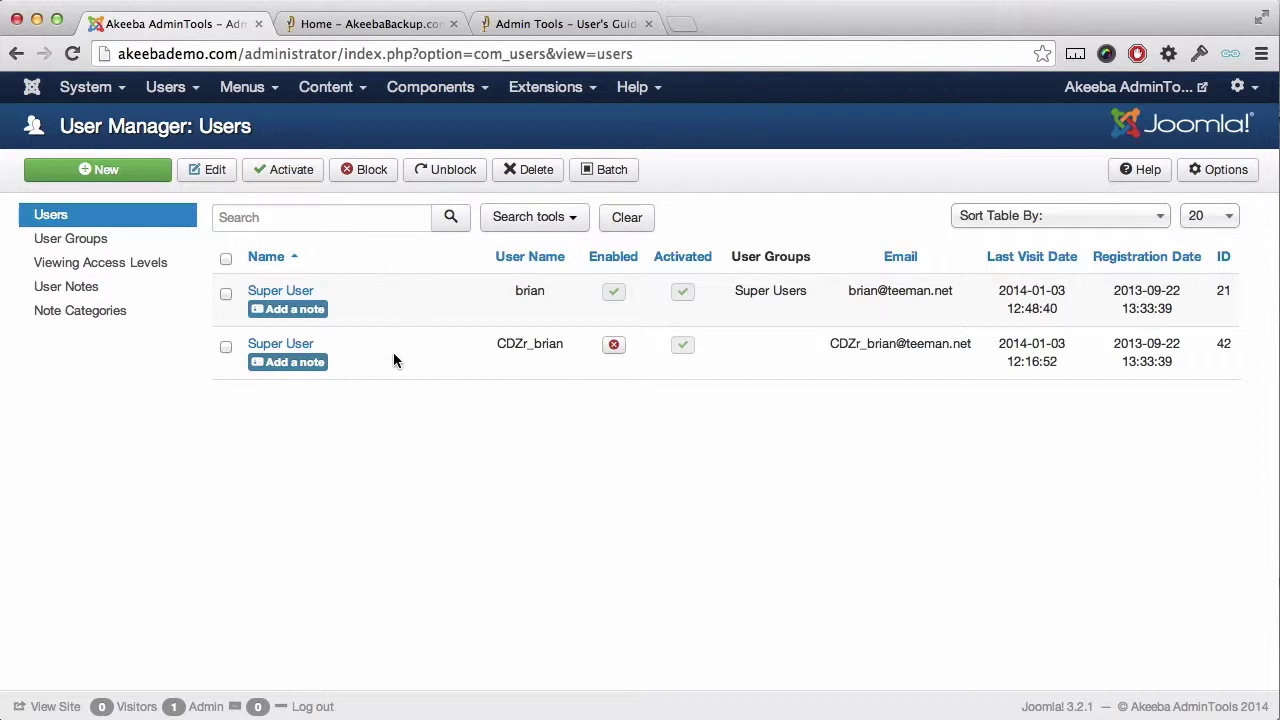
click(226, 347)
click(511, 175)
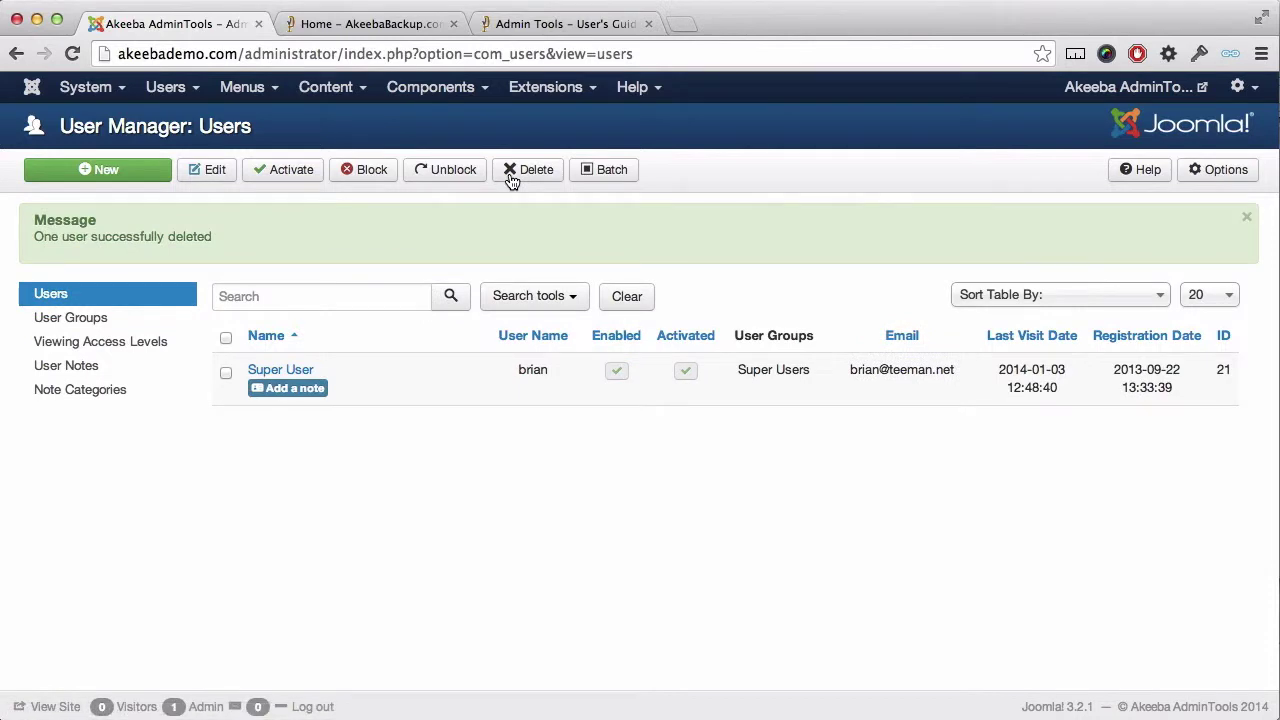
Reopen Admin Tools, verify the Super Administrator ID reports secure, then go back.
click(440, 90)
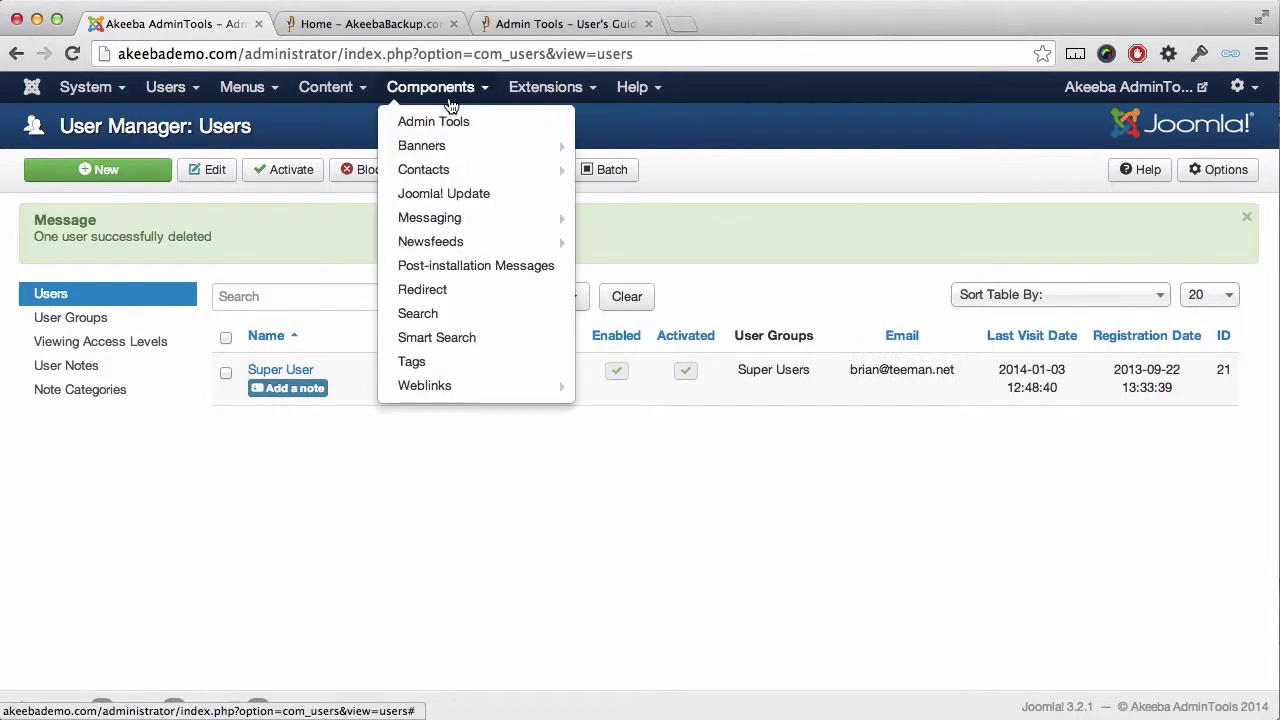
click(449, 133)
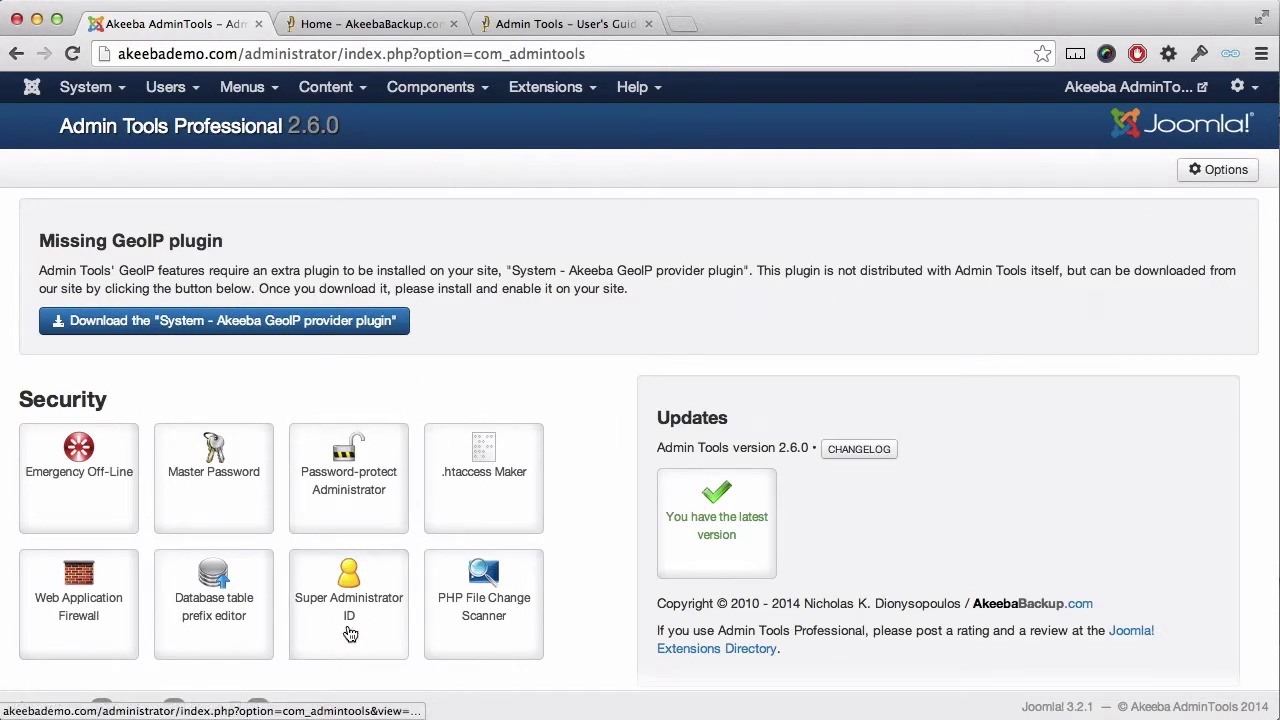
click(349, 634)
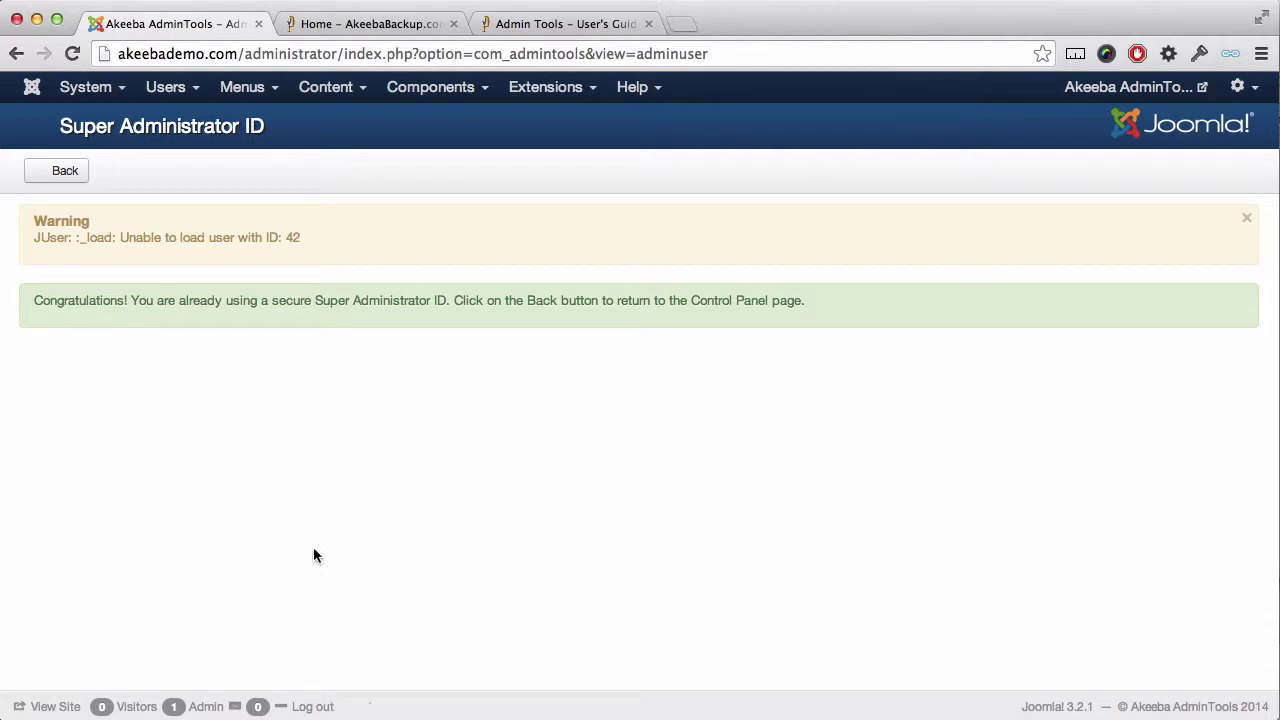
click(66, 174)
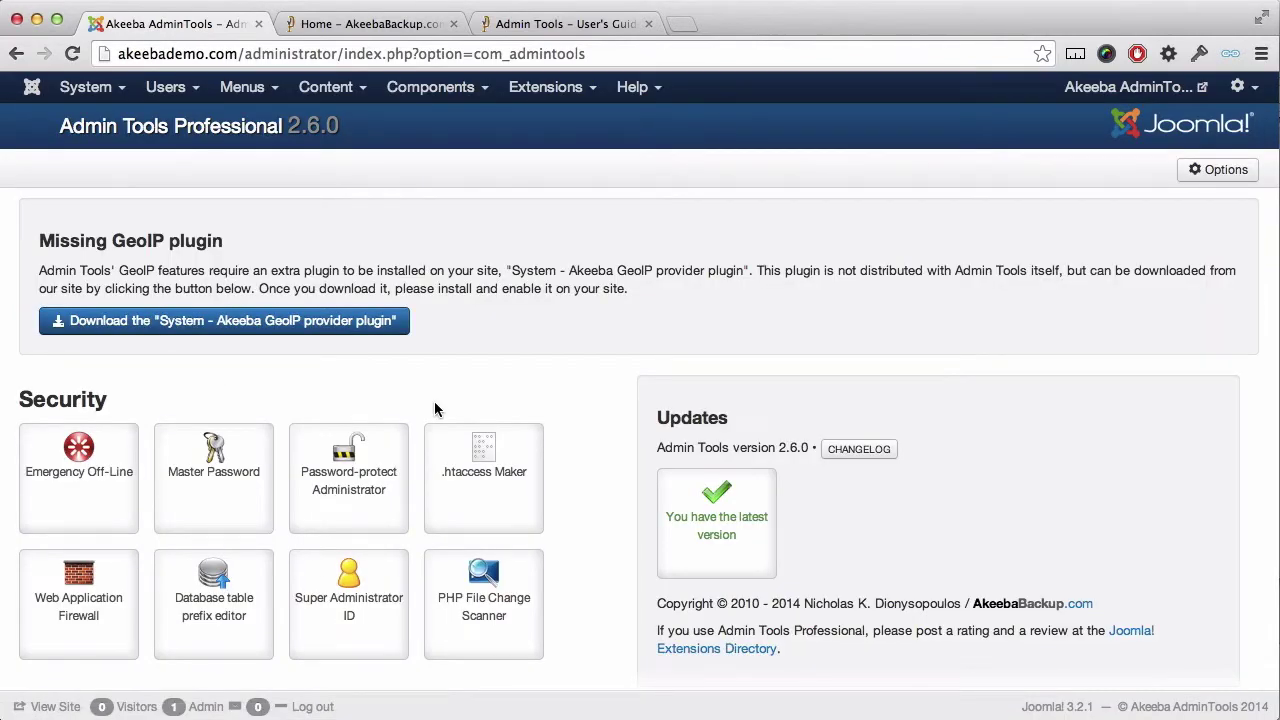
Open Permissions Configuration, showing defaults of 755 for directories and 644 for files.
scroll(434, 401, down, 5)
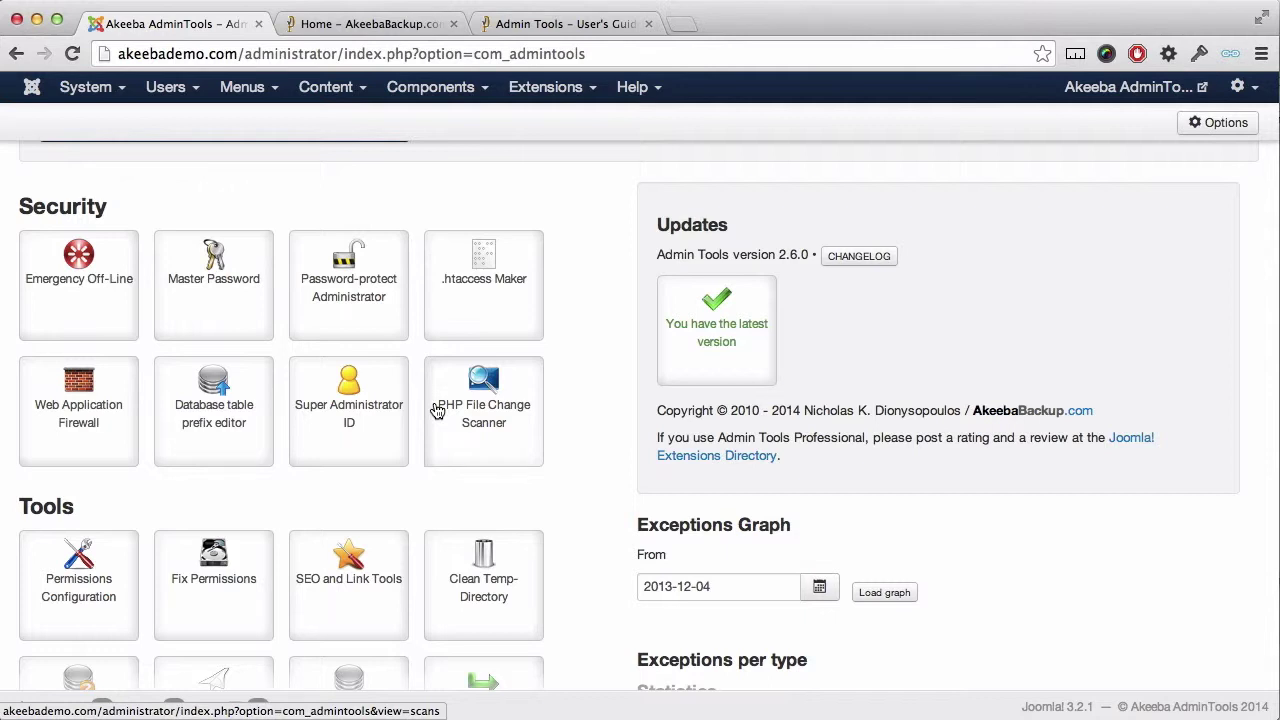
click(75, 580)
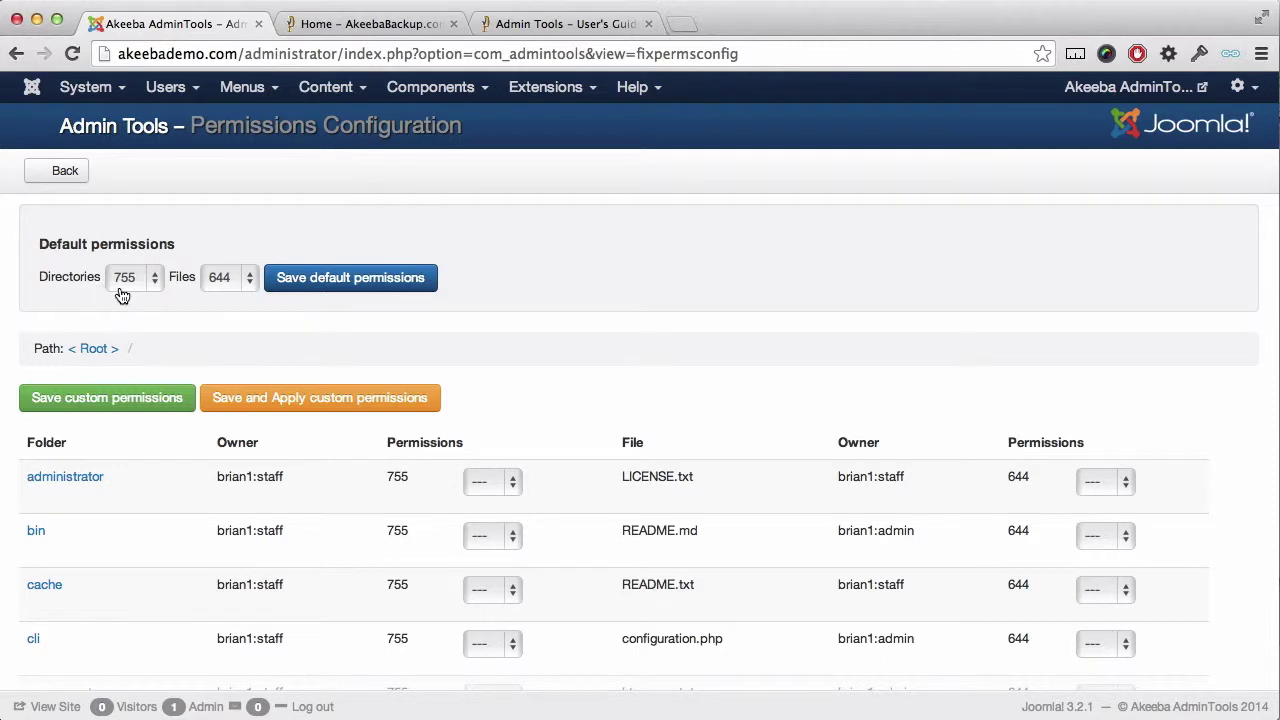
click(224, 291)
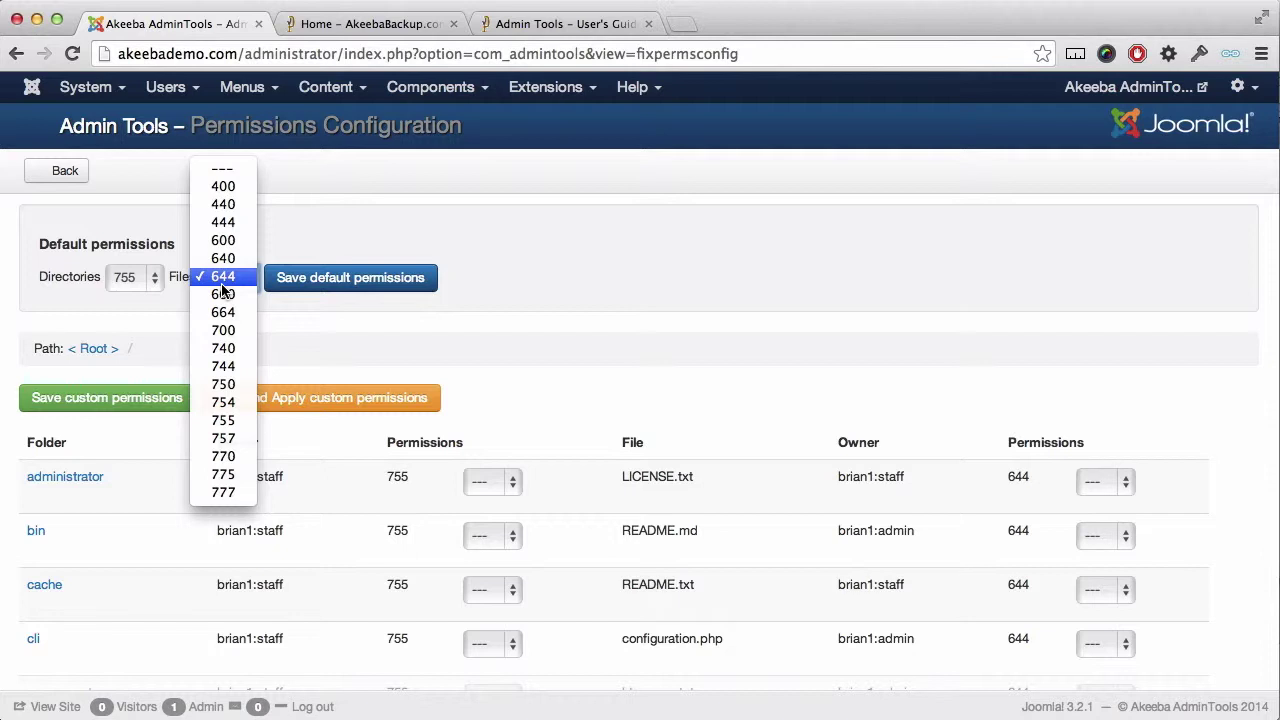
click(223, 280)
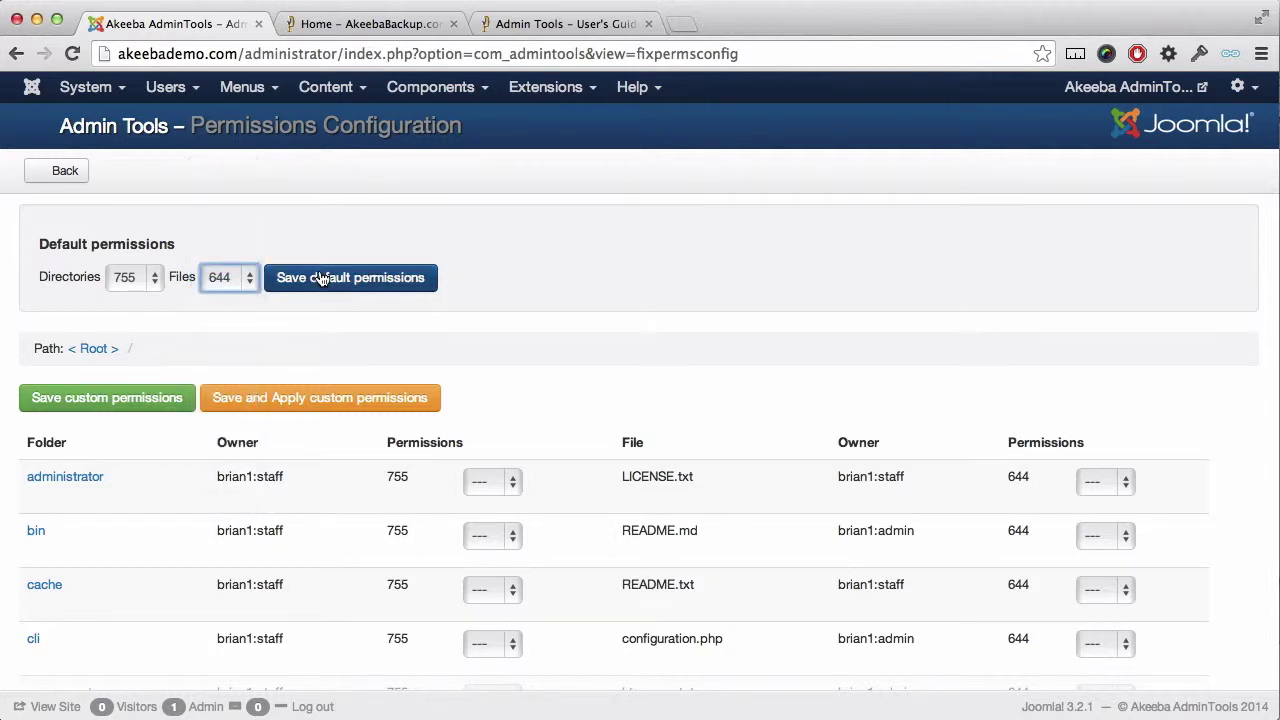
scroll(327, 537, down, 1)
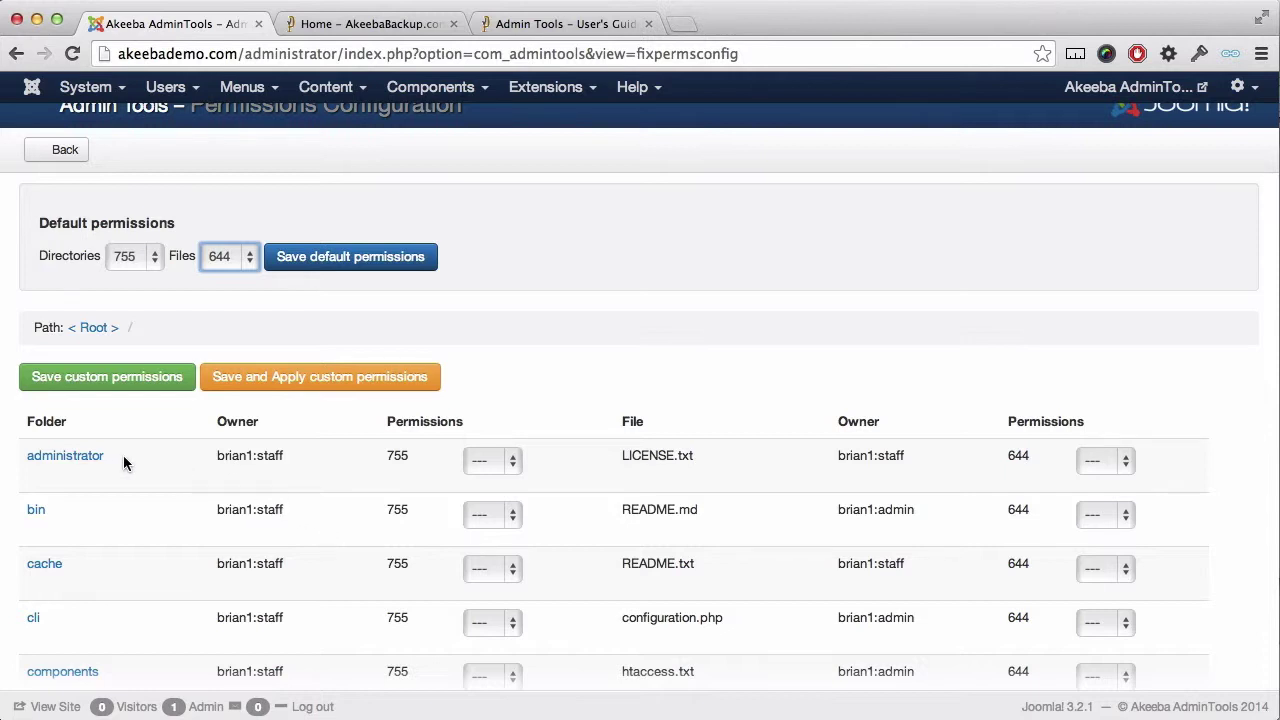
click(483, 474)
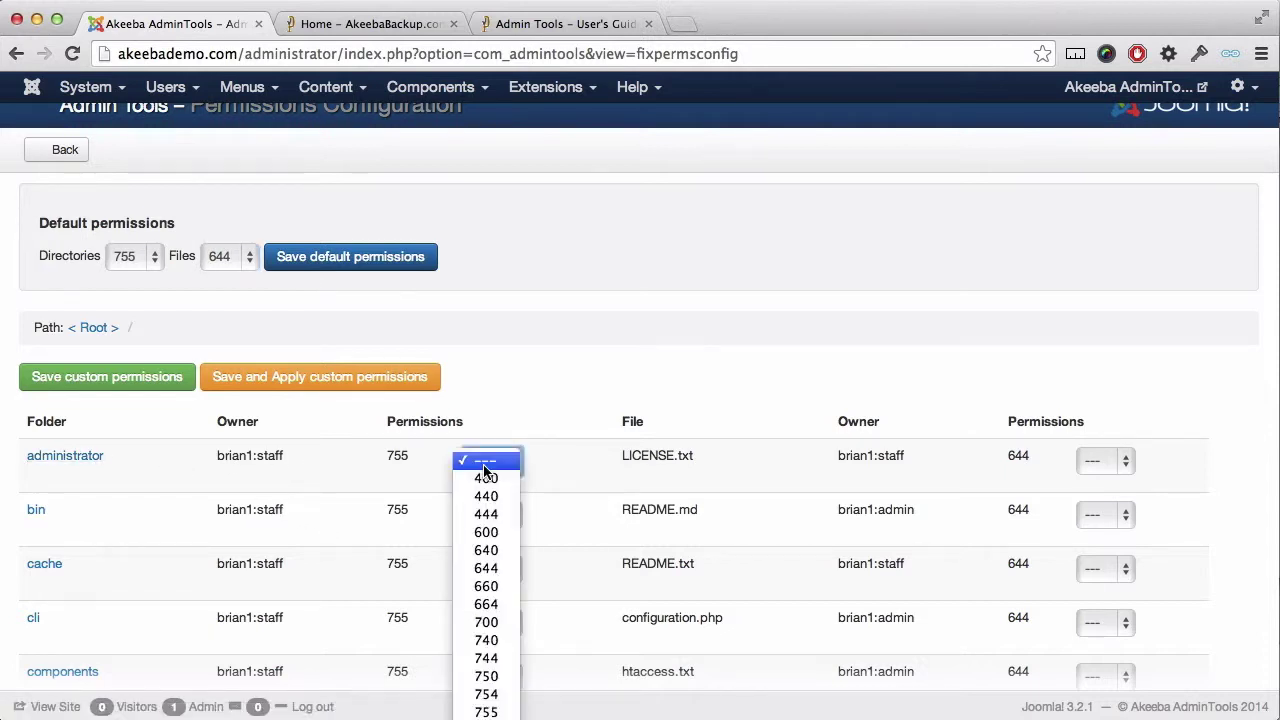
click(486, 514)
click(492, 461)
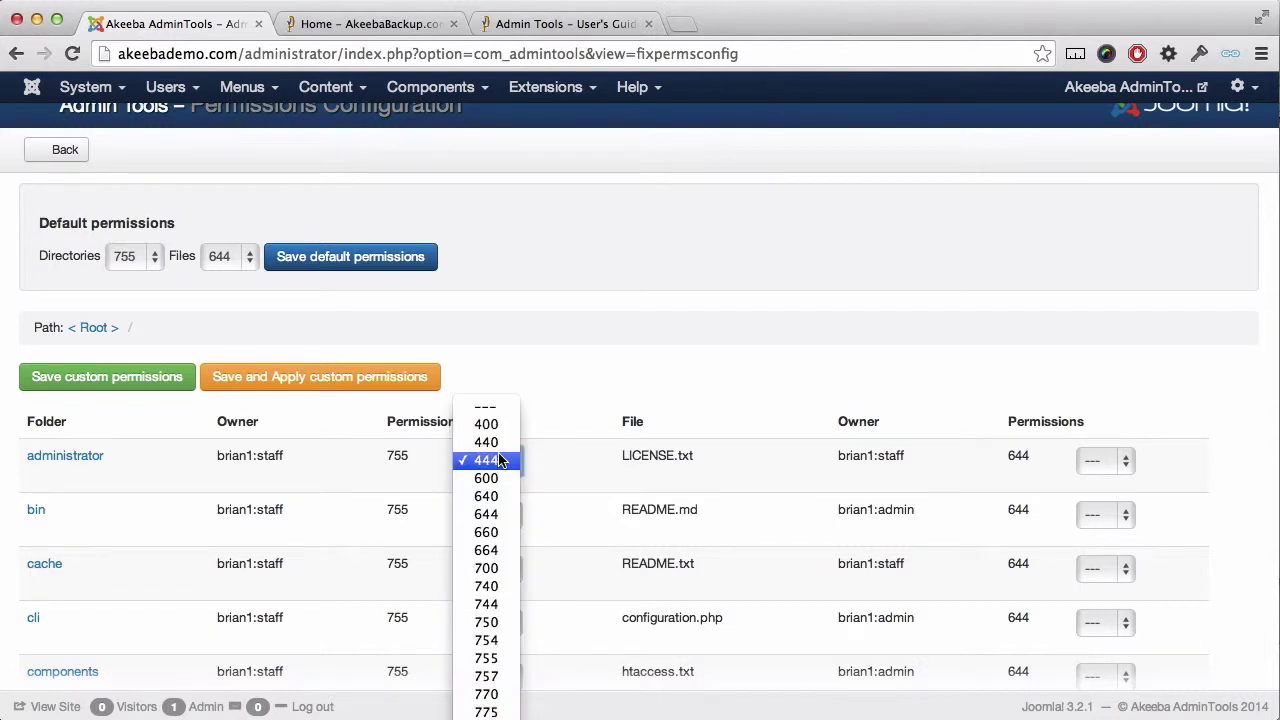
click(485, 406)
click(100, 328)
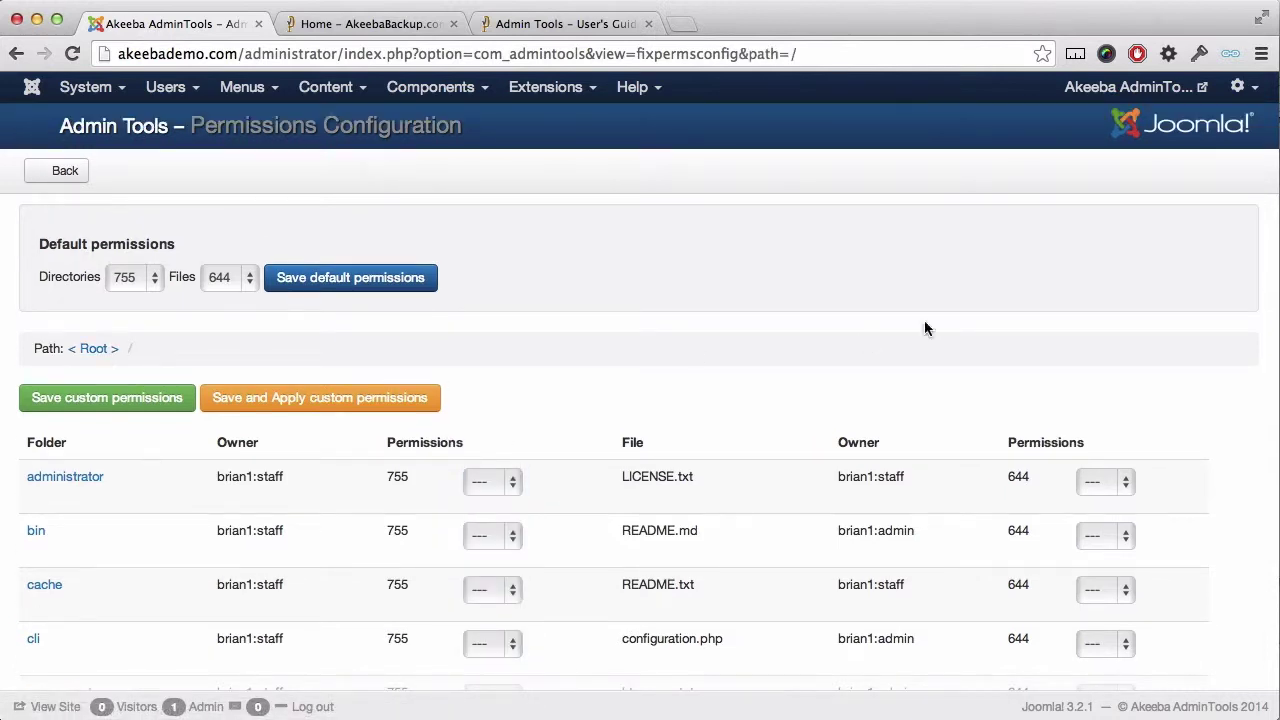
click(1122, 535)
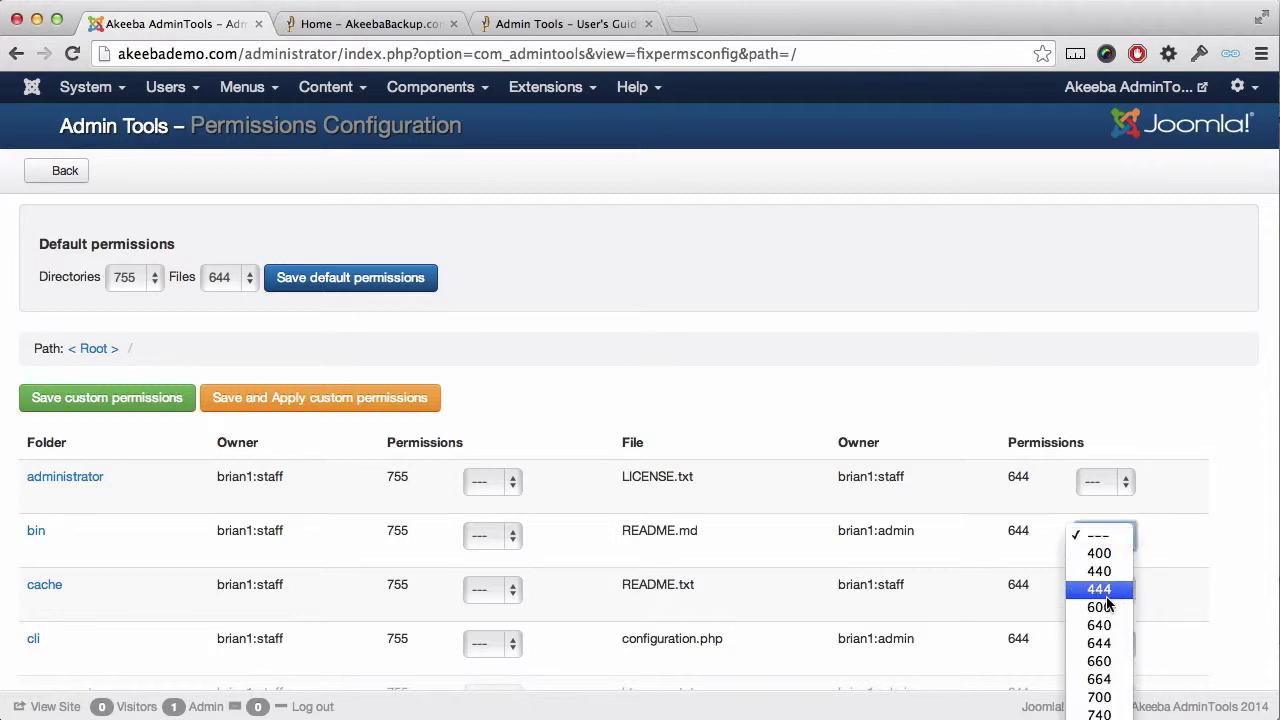
click(1108, 538)
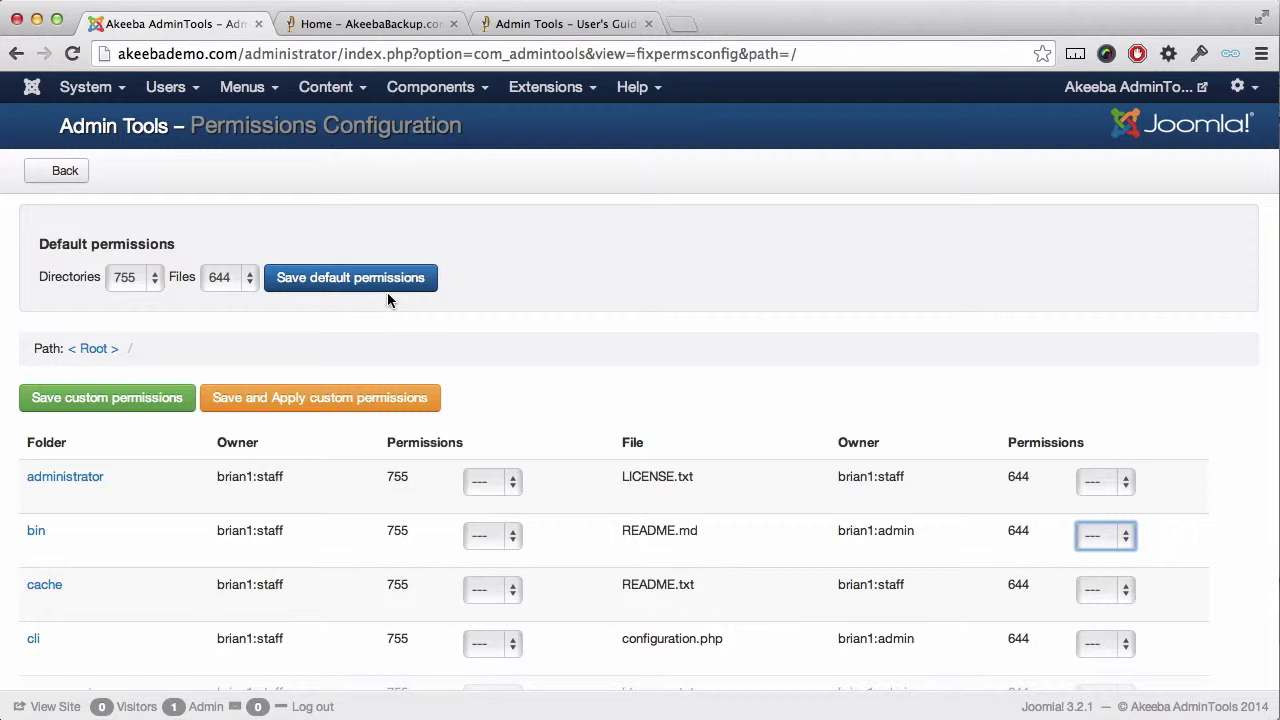
Return to the control panel and run Fix Permissions across the whole site.
click(66, 174)
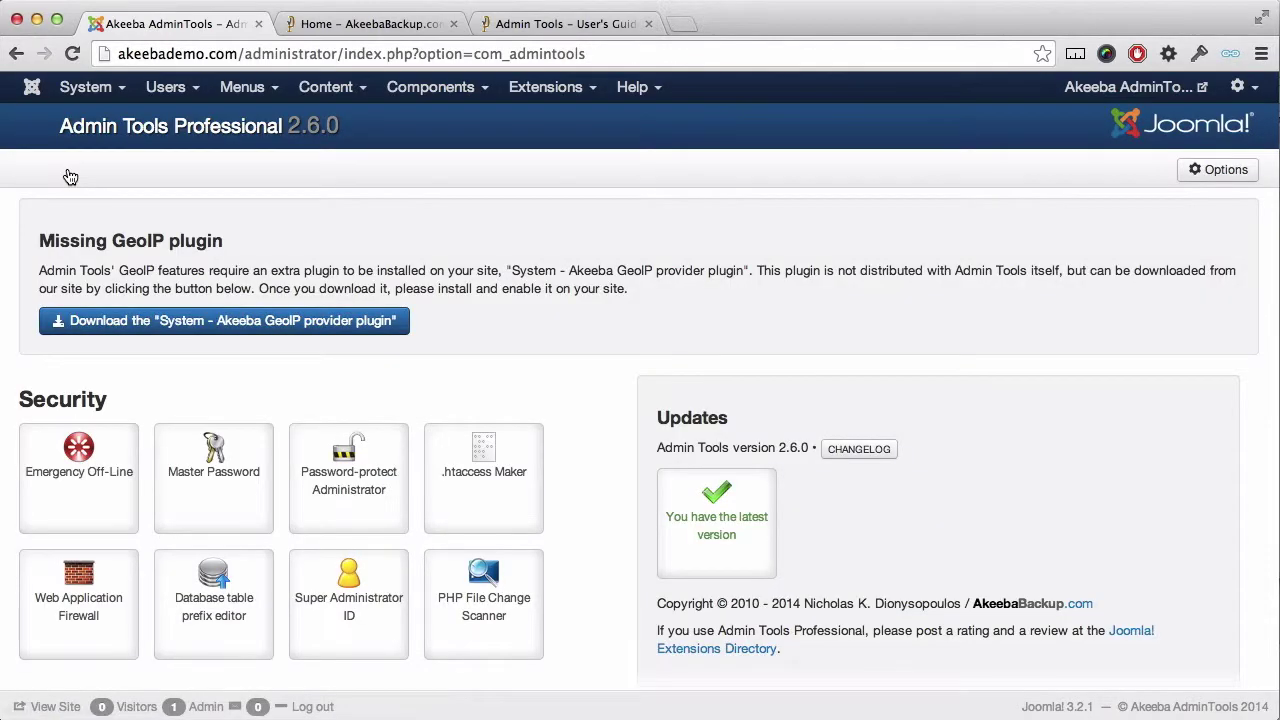
scroll(143, 314, down, 5)
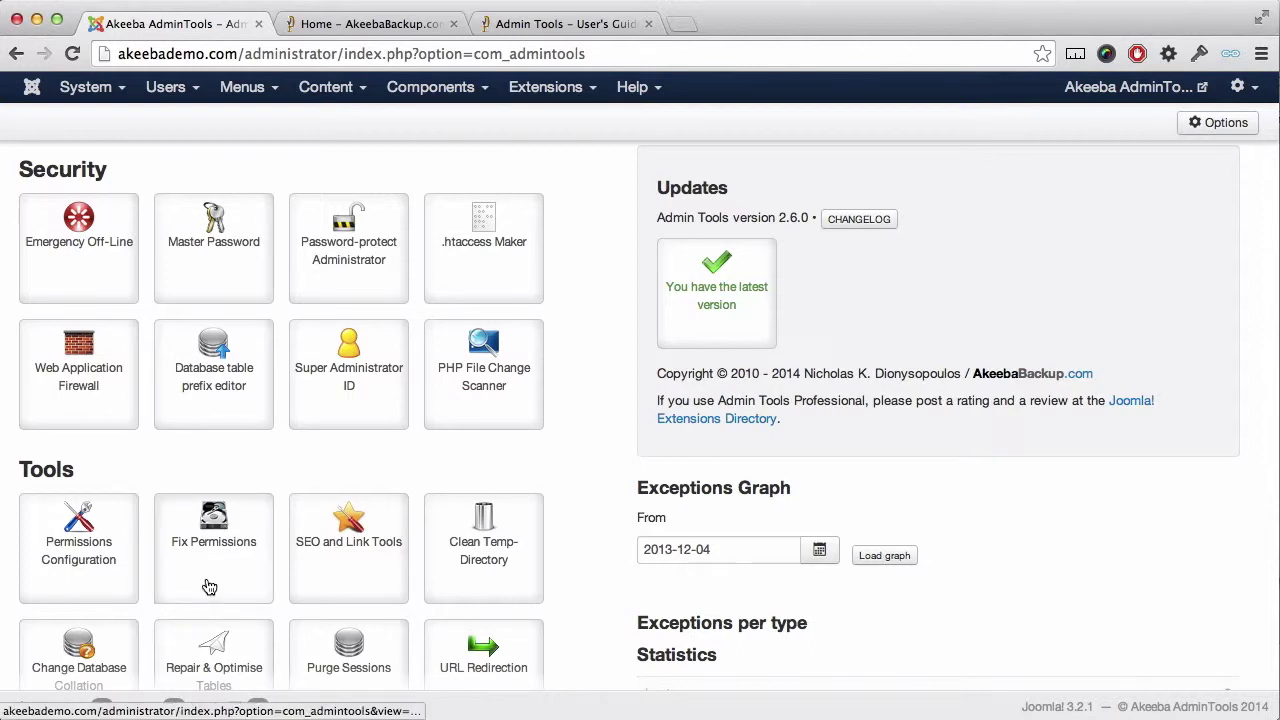
click(209, 587)
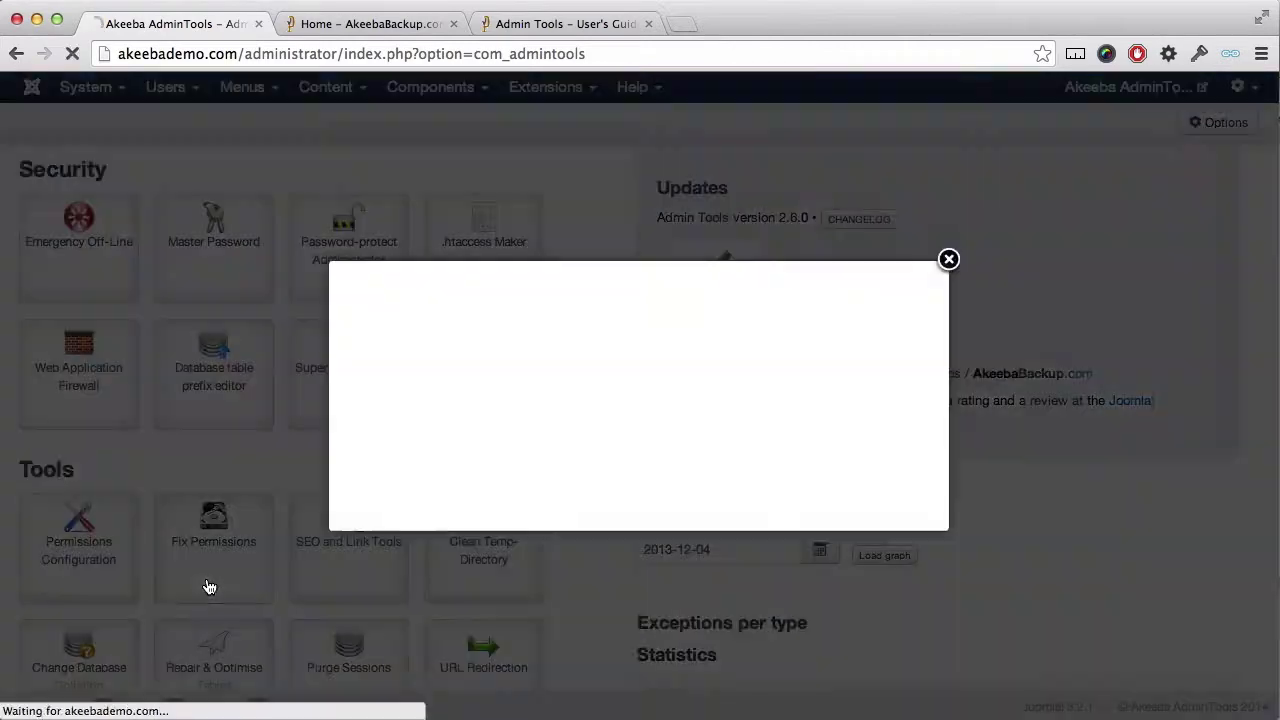